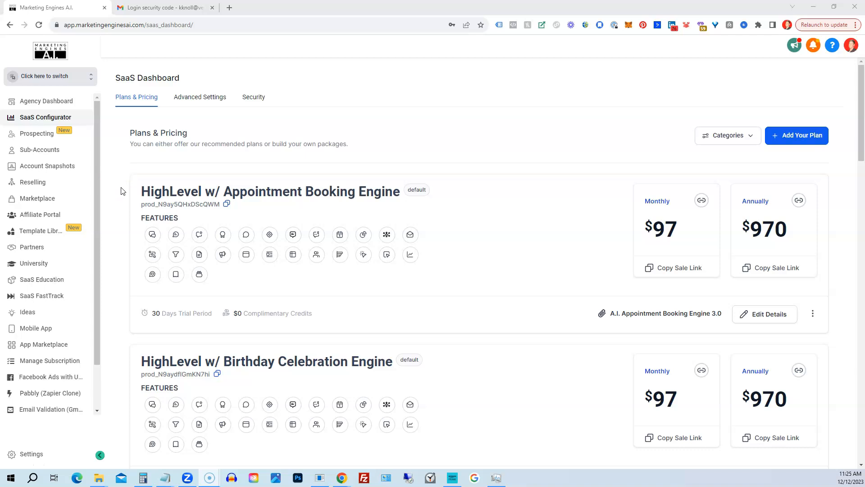
scroll(122, 205, "down", 1)
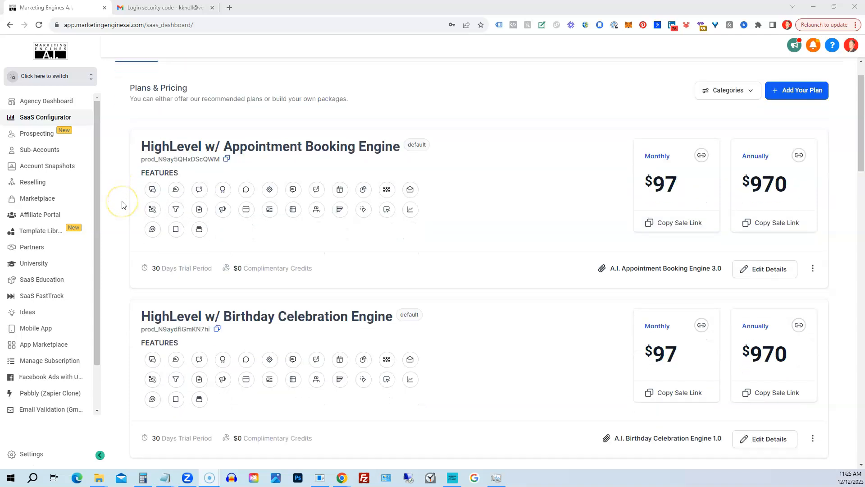
scroll(546, 174, "up", 1)
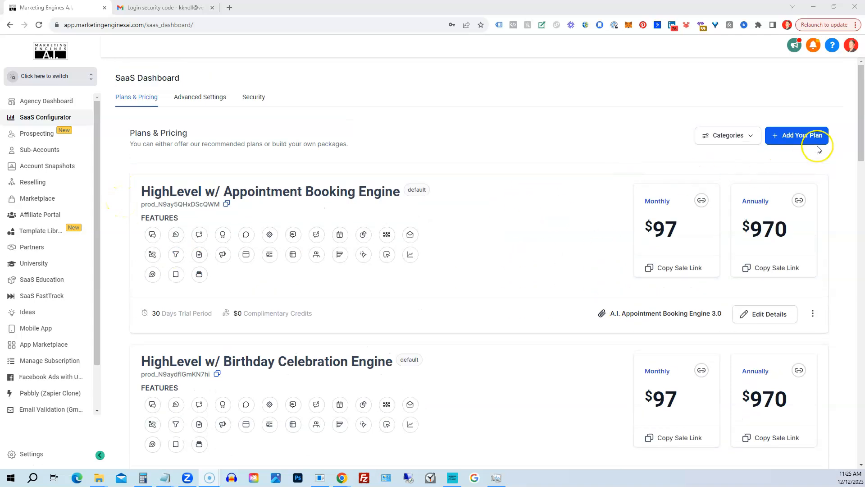
left_click(817, 137)
left_click(458, 190)
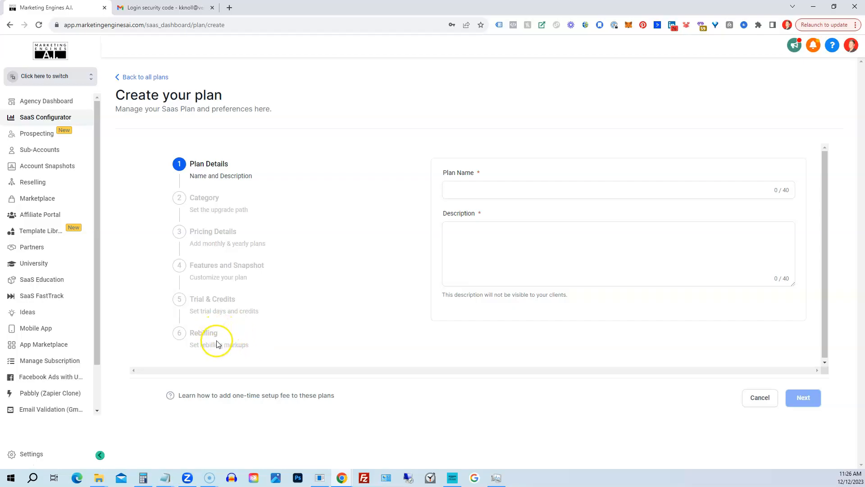
left_click(765, 401)
left_click(530, 284)
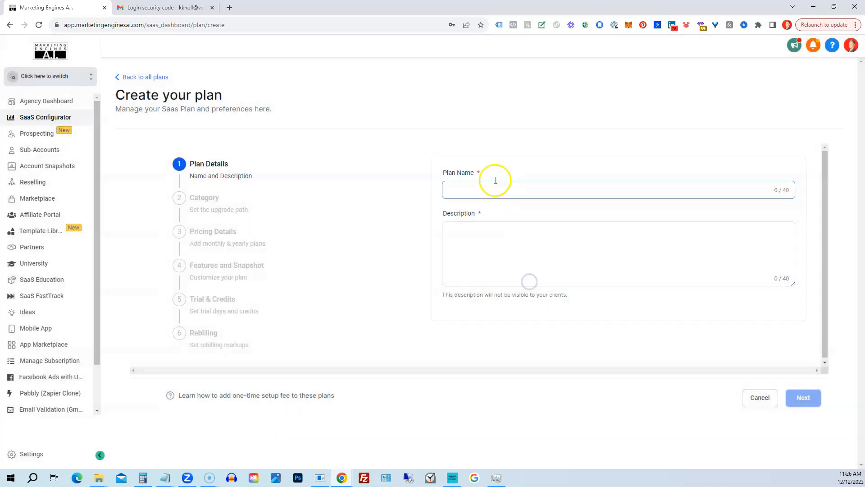
left_click(758, 400)
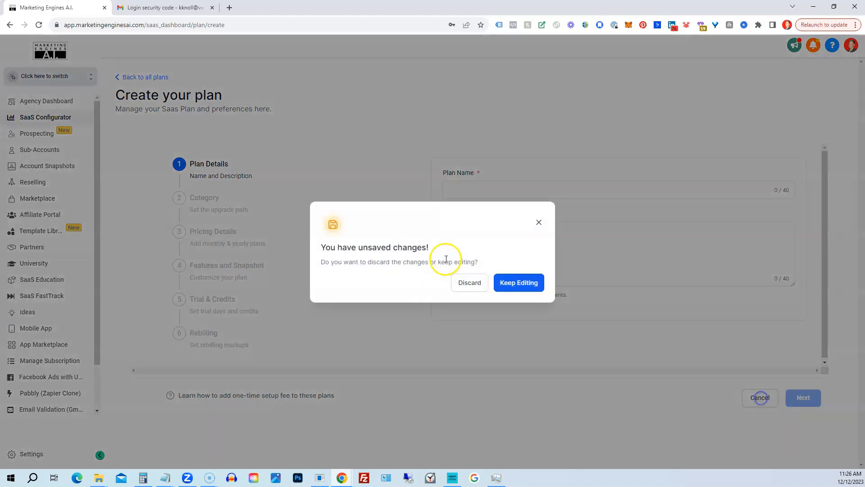
left_click(467, 286)
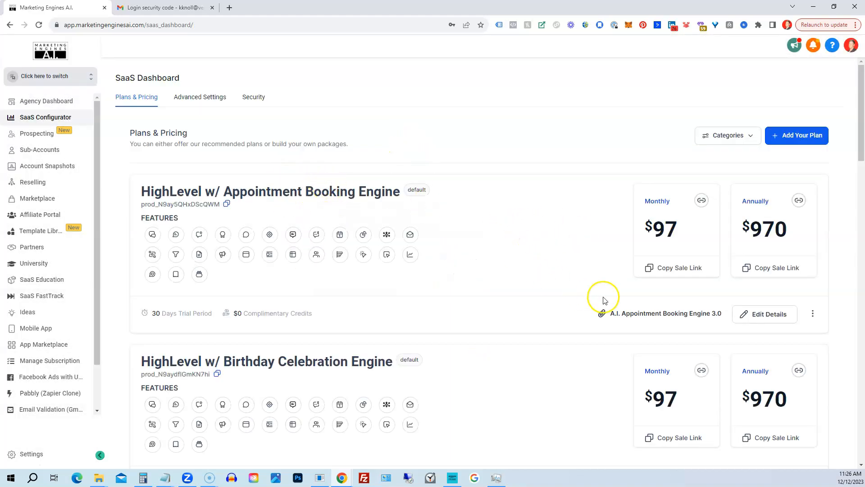
Open the HighLevel w/ Appointment Booking Engine plan for editing and review its monthly and annual pricing and its user and contact limits
left_click(768, 315)
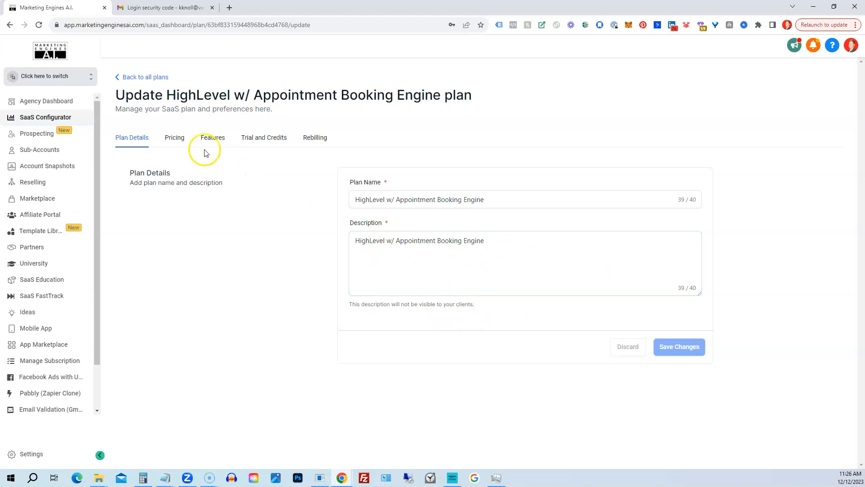
left_click(174, 143)
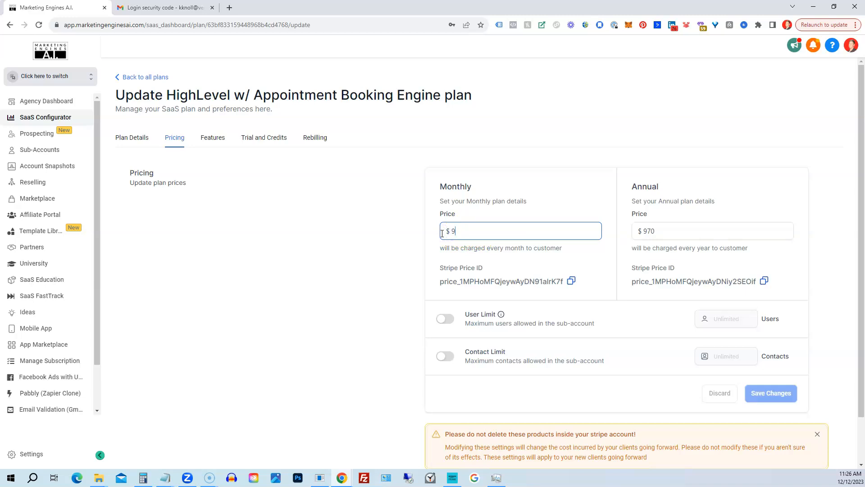
type("9")
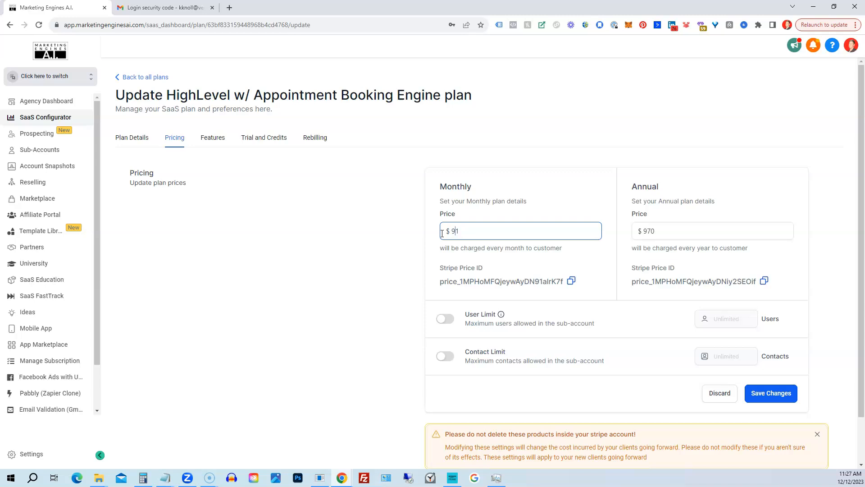
key("BackSpace")
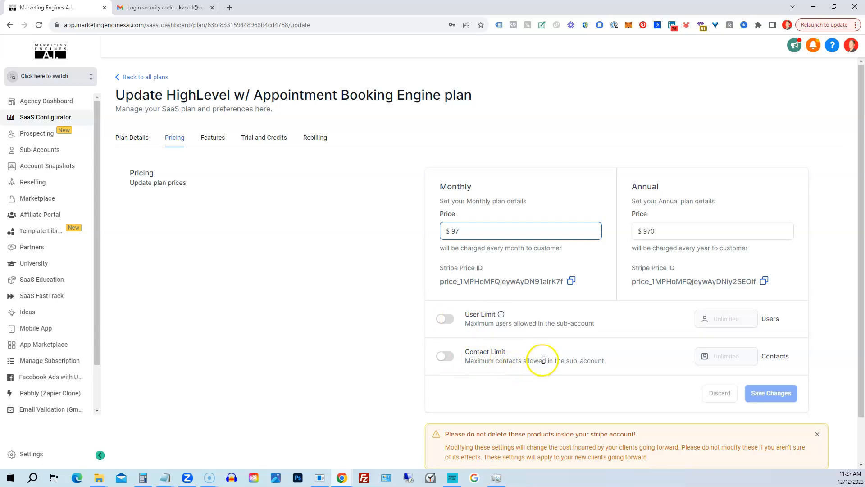
scroll(571, 354, "down", 1)
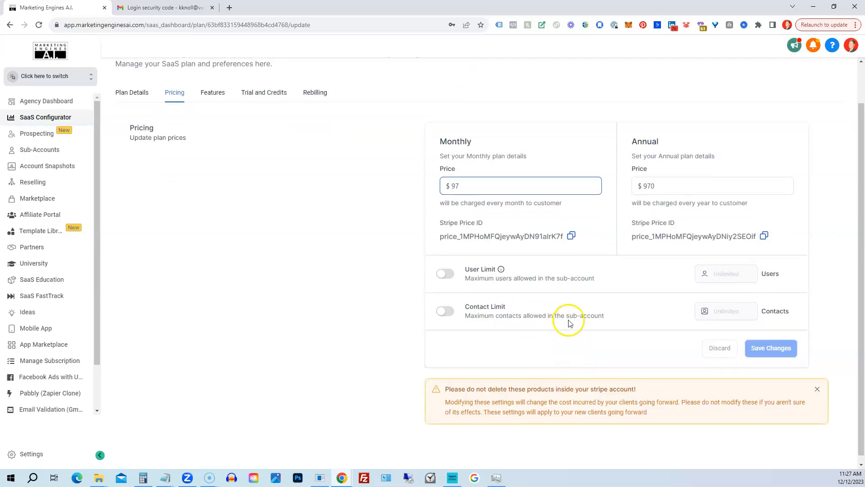
scroll(570, 317, "up", 1)
Enable the Proposals & Estimates and Communities features for the plan and save the changes
left_click(216, 142)
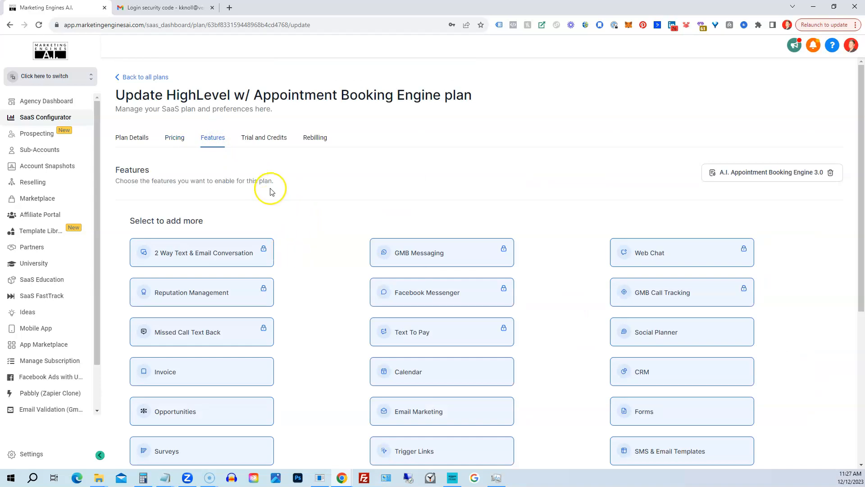
scroll(304, 285, "down", 5)
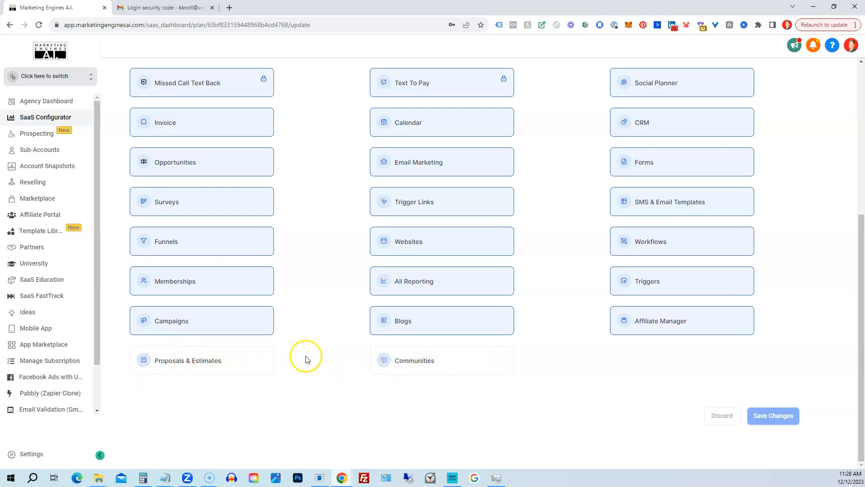
left_click(210, 364)
left_click(405, 363)
left_click(773, 415)
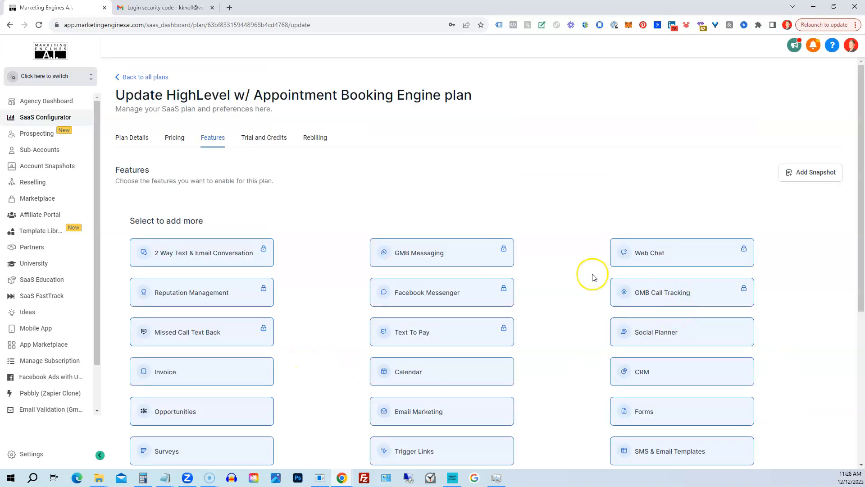
Review the plan's trial period and complimentary credit settings
left_click(262, 138)
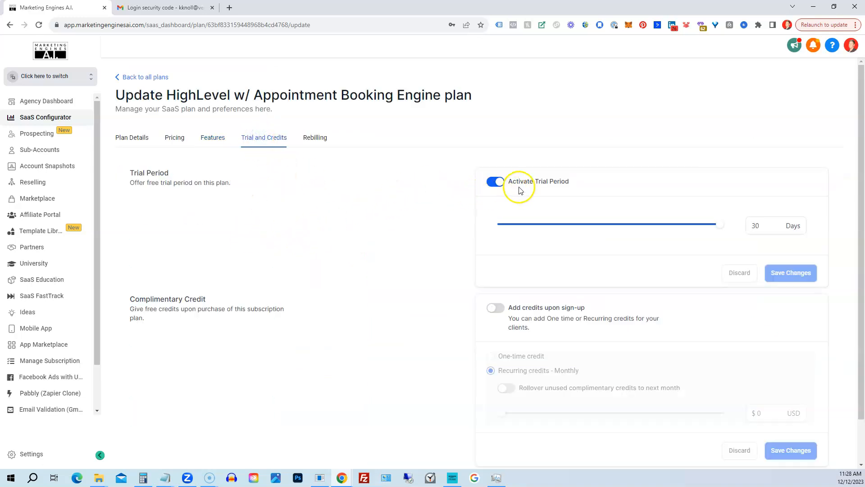
left_click(773, 226)
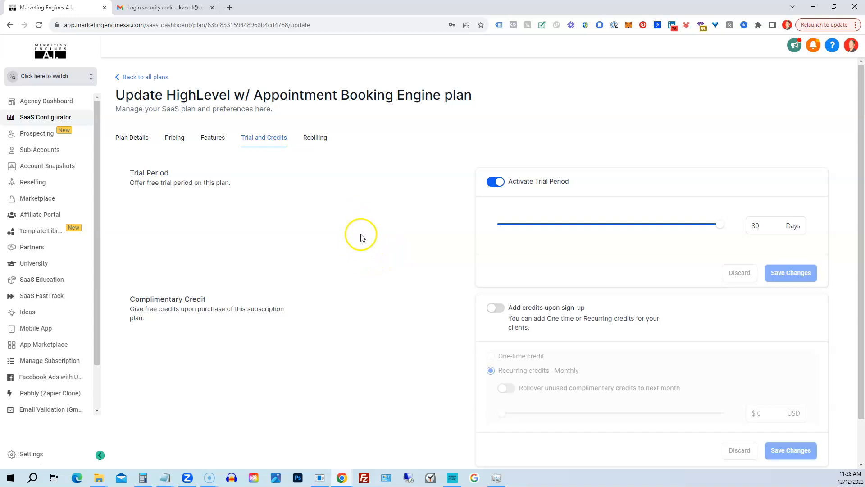
scroll(350, 227, "down", 1)
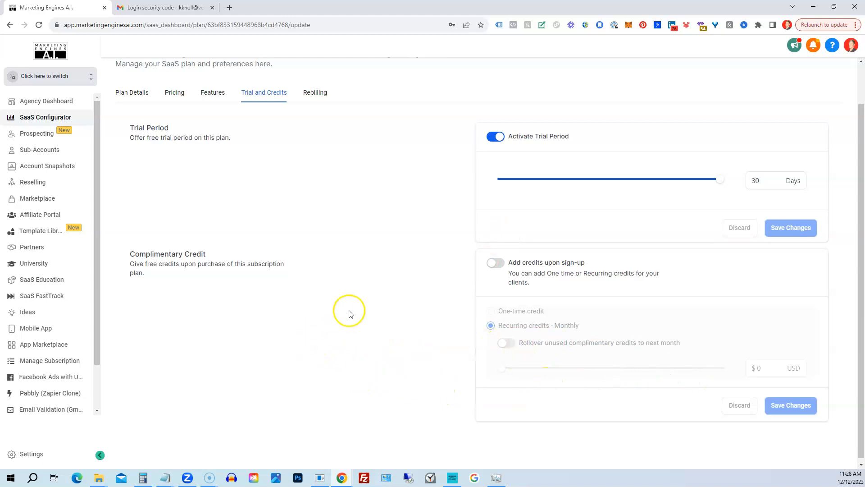
Review the plan's rebilling markup margins for every service, from Phone System through Reviews AI
left_click(312, 98)
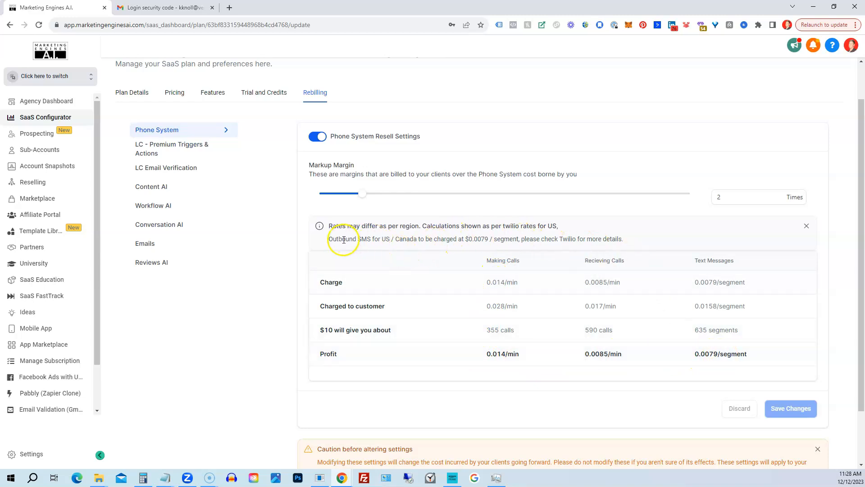
left_click(150, 150)
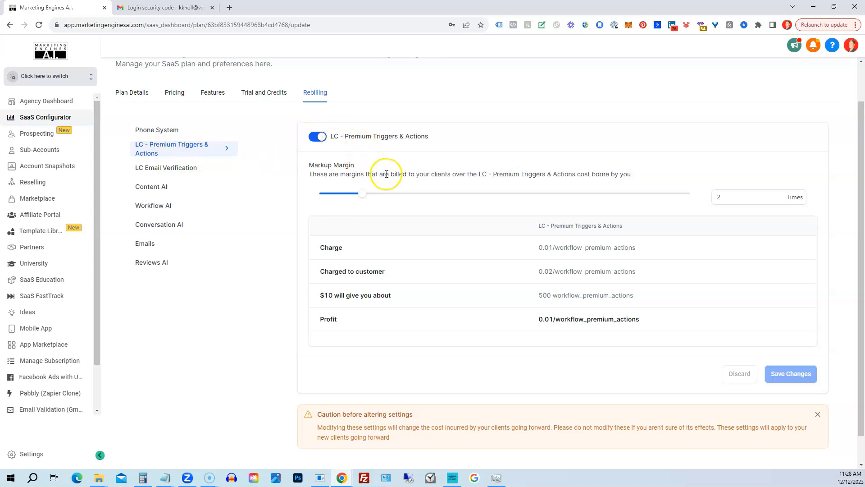
left_click(145, 175)
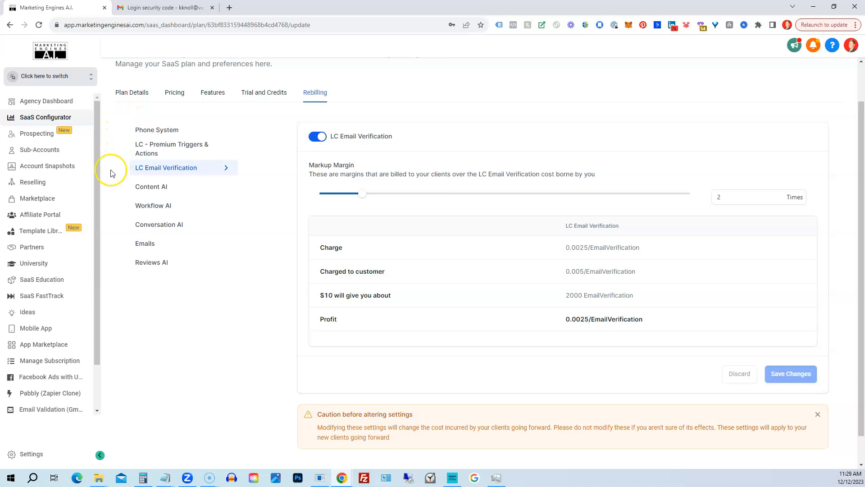
left_click(139, 187)
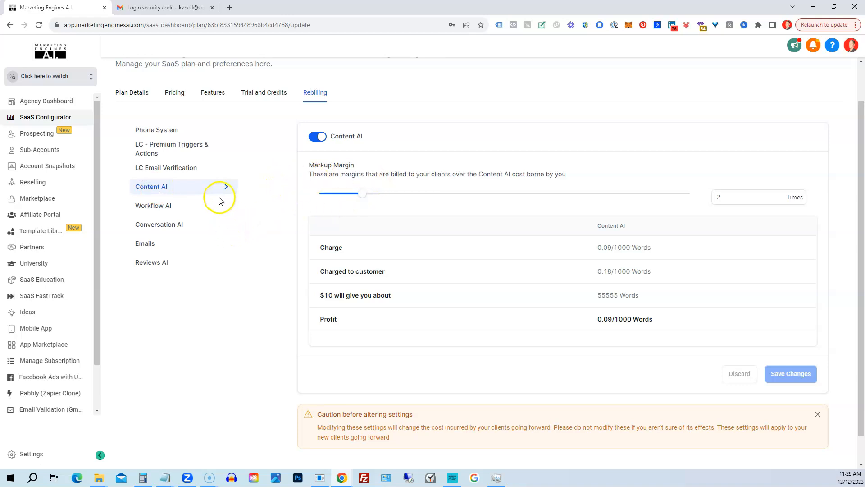
left_click(156, 206)
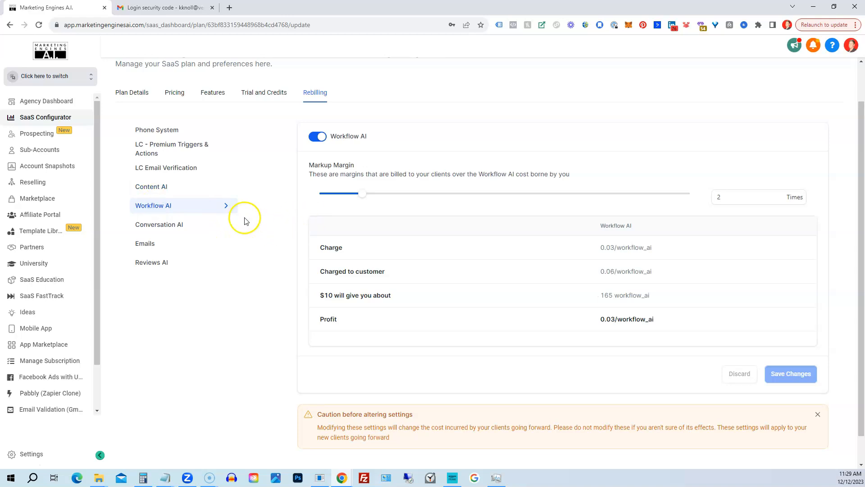
left_click(163, 226)
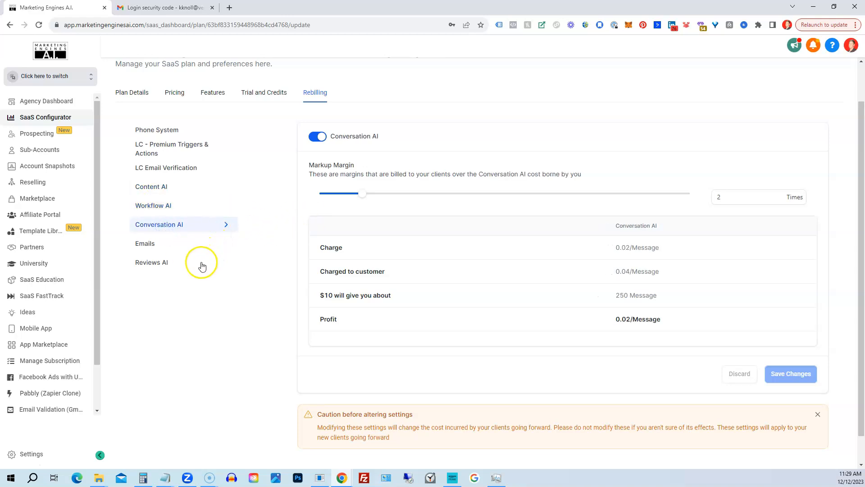
left_click(160, 244)
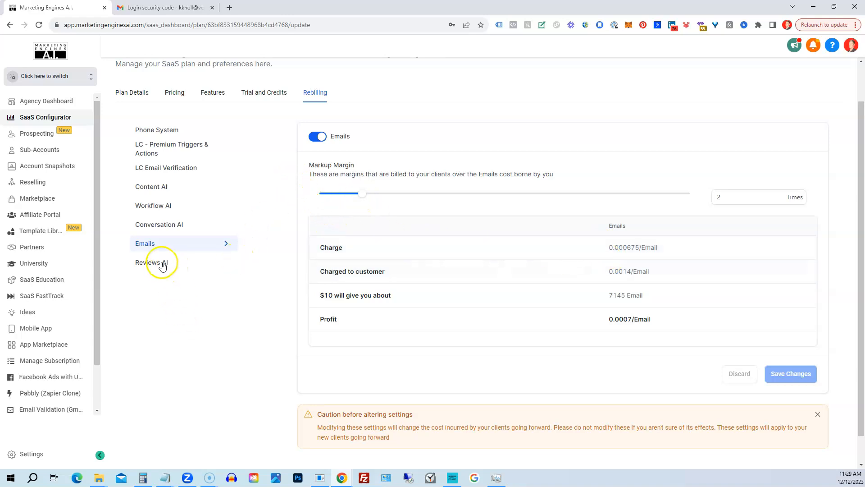
mouse_move(363, 194)
left_mouse_down()
mouse_move(701, 192)
mouse_move(394, 214)
mouse_move(328, 211)
mouse_move(341, 206)
mouse_move(342, 194)
mouse_move(362, 195)
left_mouse_up()
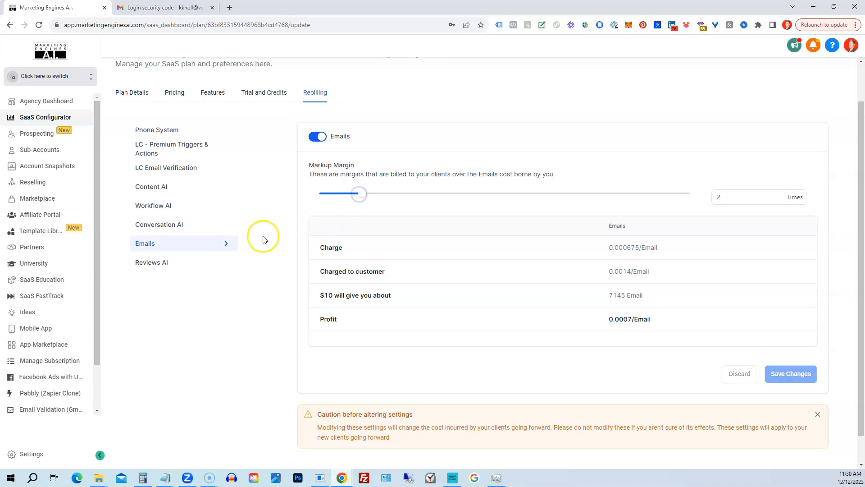
left_click(146, 265)
left_click(153, 266)
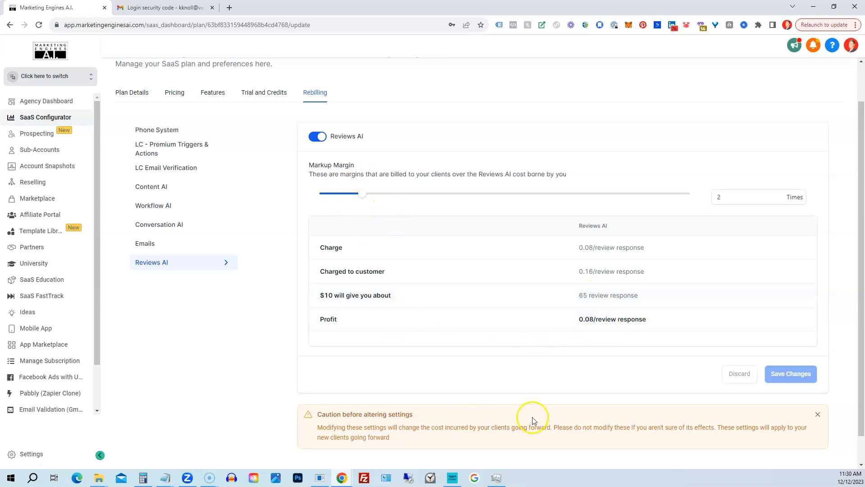
scroll(344, 282, "down", 1)
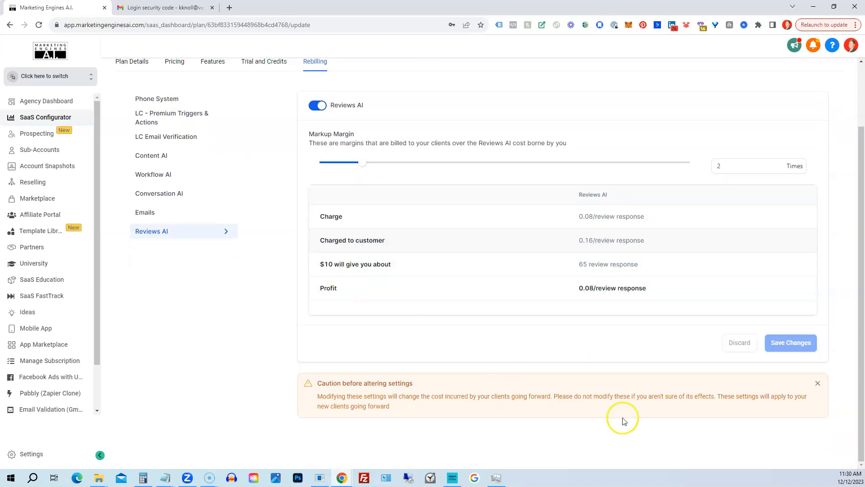
scroll(280, 233, "up", 3)
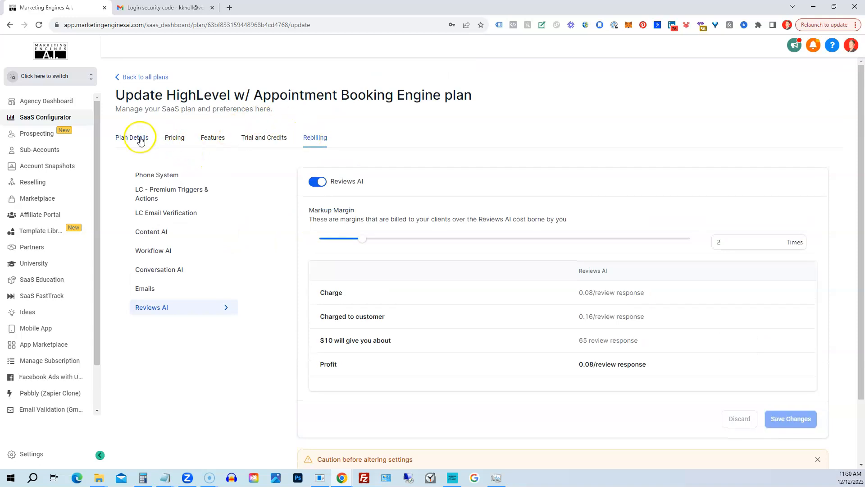
Revisit the plan's name and description, return to the list of all plans, and look through the plans offered
left_click(139, 136)
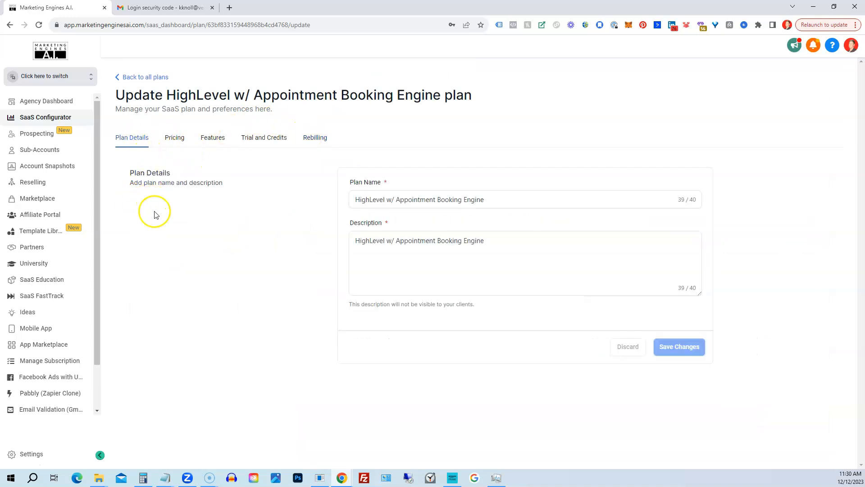
left_click(133, 81)
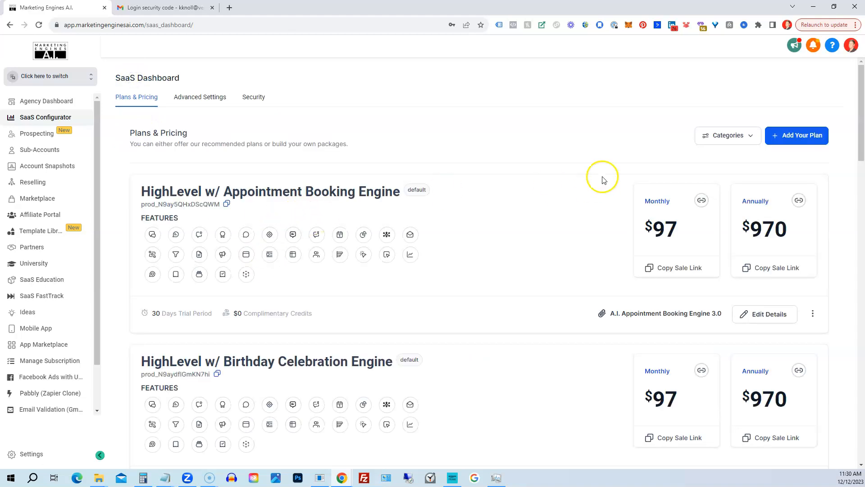
scroll(581, 178, "down", 15)
scroll(574, 175, "down", 5)
Review the SaaS dashboard's advanced subscription and welcome email settings, and its security settings
left_click(194, 100)
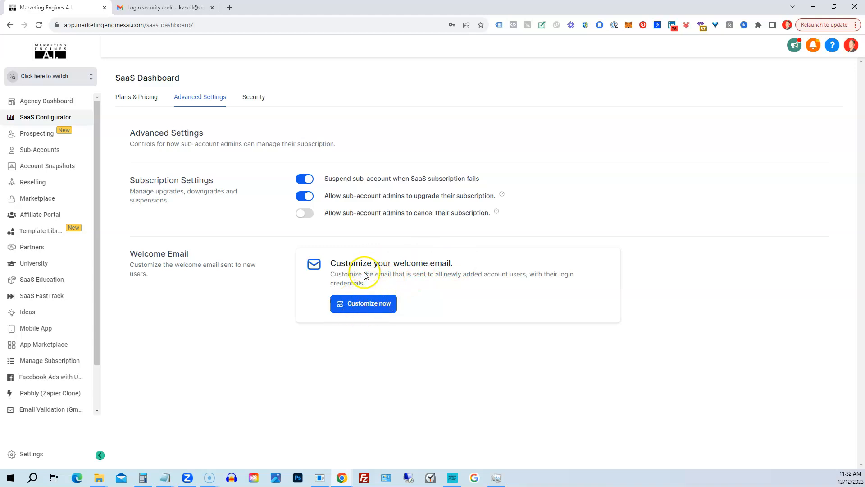
left_click(252, 96)
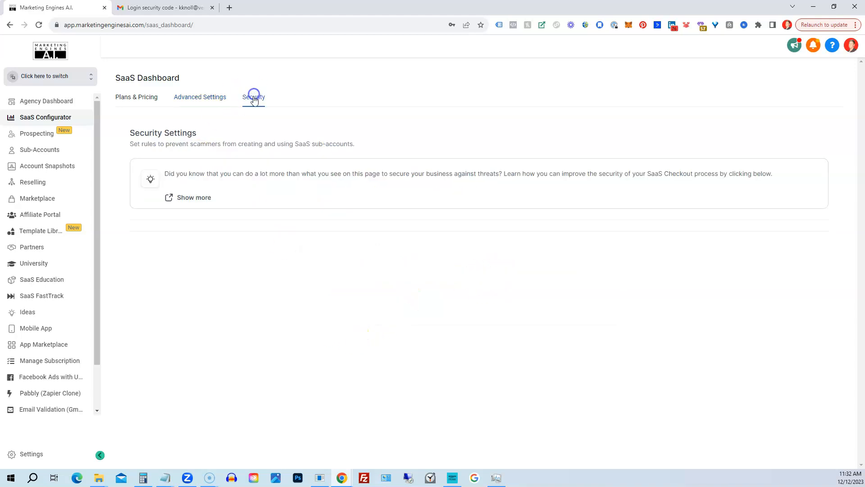